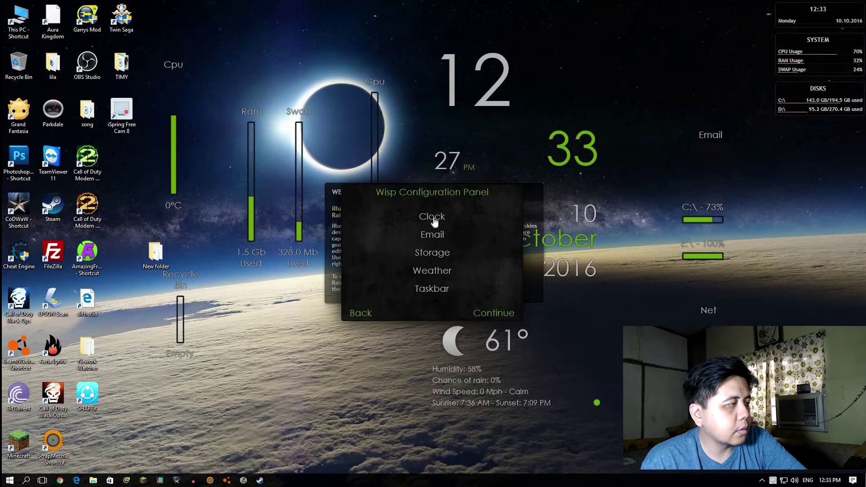
Look through the Wisp clock and email settings pages, returning to the menu each time
left_click(432, 218)
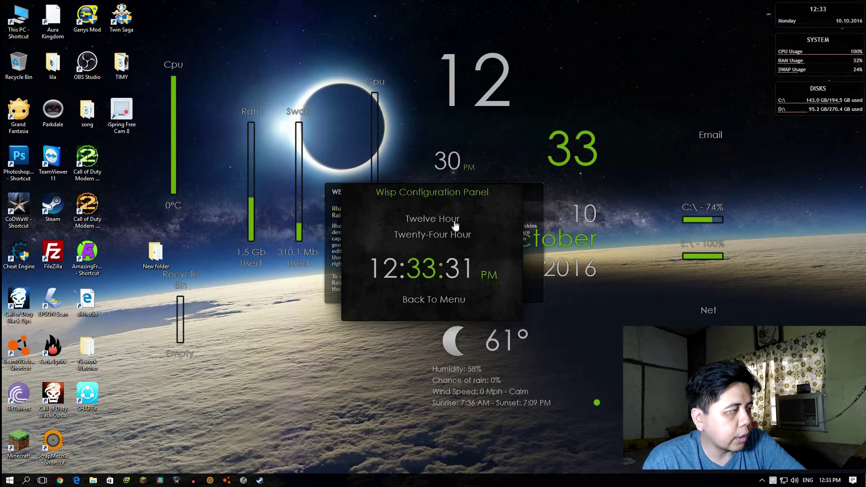
left_click(437, 300)
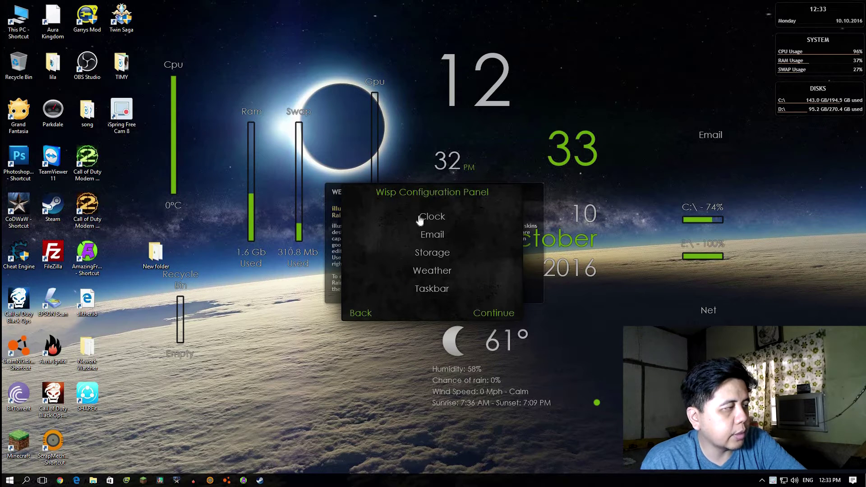
left_click(436, 239)
mouse_move(438, 246)
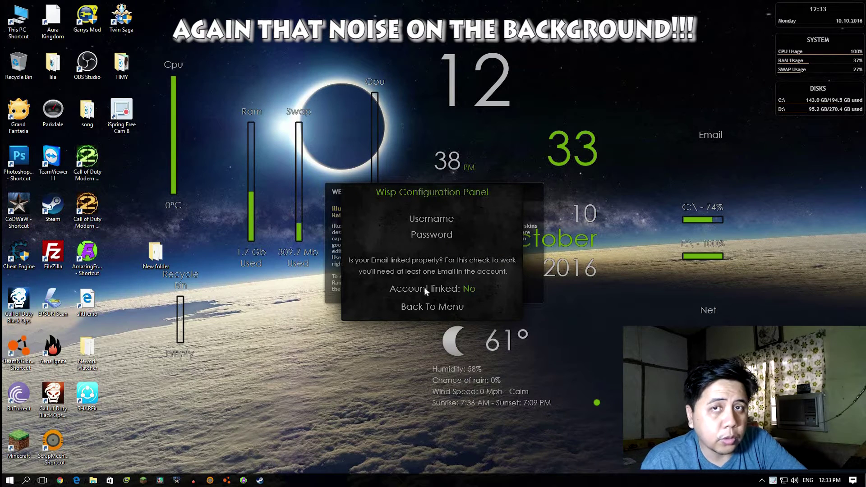
left_click(431, 308)
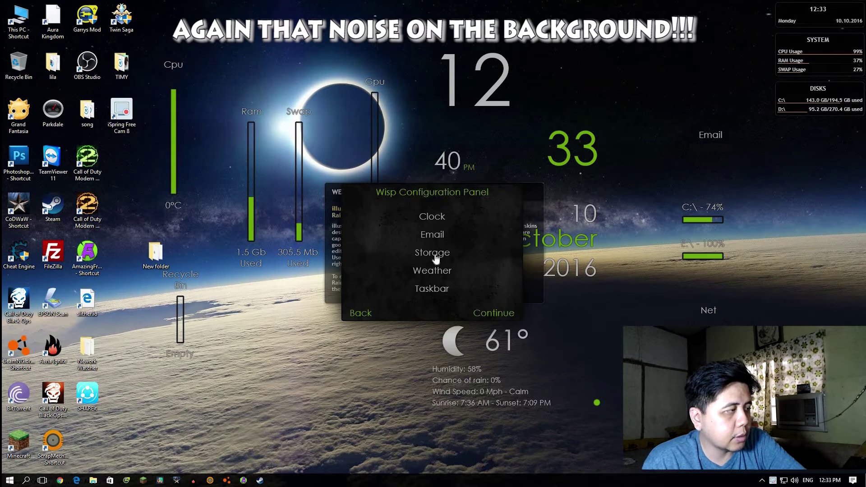
Check the storage settings, then open the weather location-code site from the weather settings (USGA0552)
left_click(434, 254)
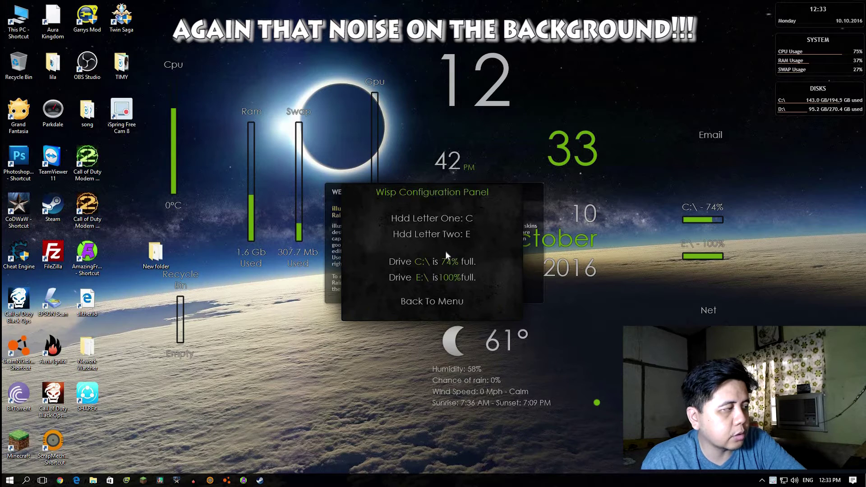
left_click(436, 306)
left_click(434, 272)
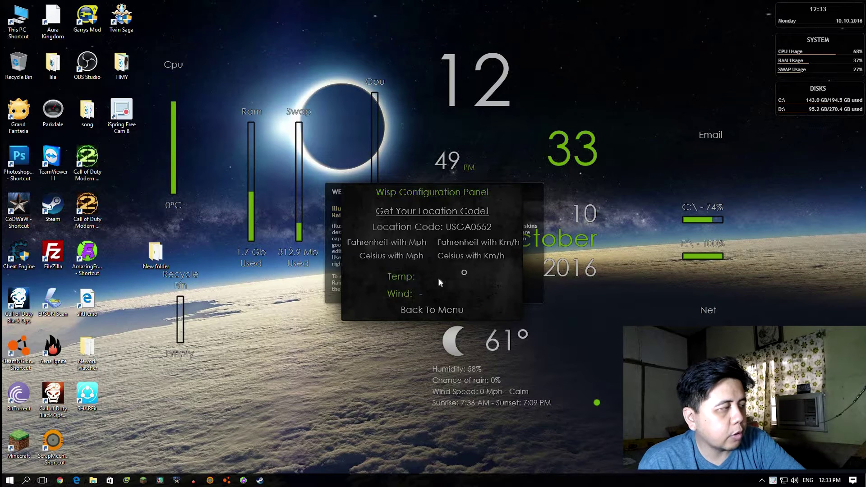
left_click(403, 212)
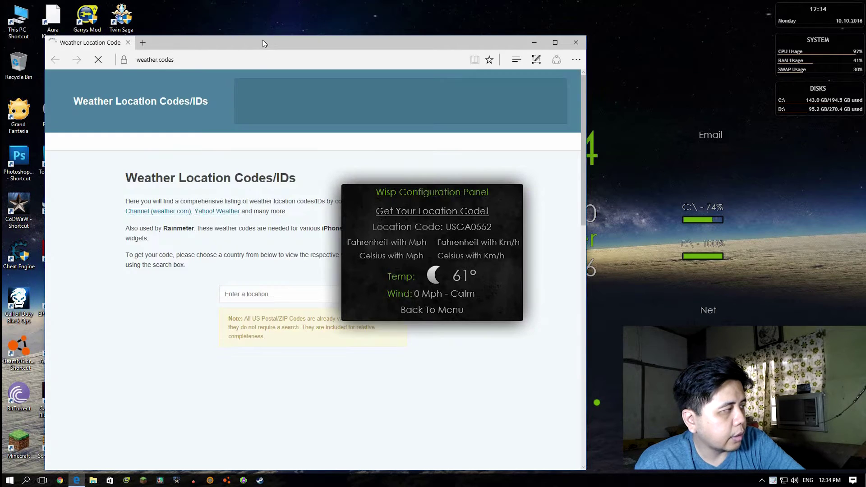
Move the browser window left and search the weather codes site for 'cebu'
left_click_drag(221, 38, 218, 34)
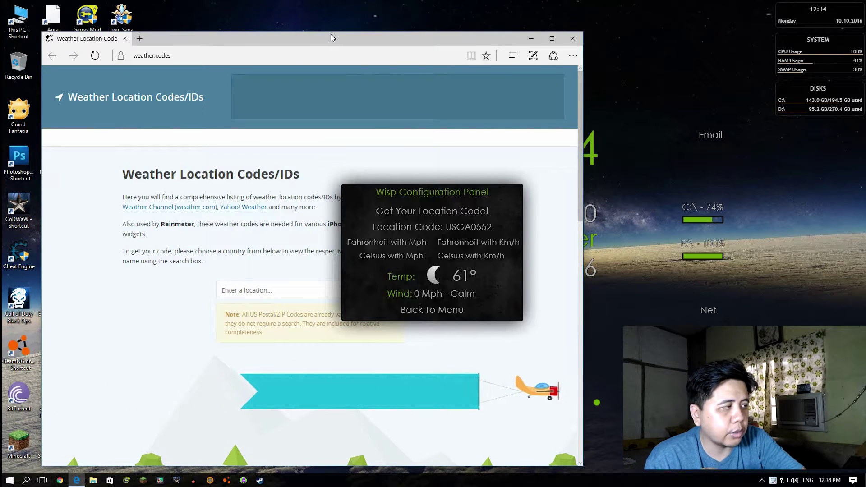
left_click_drag(331, 33, 266, 43)
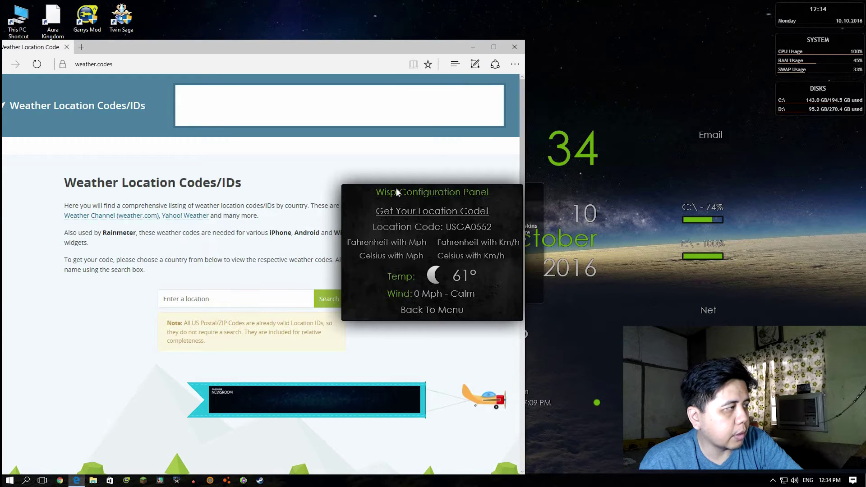
left_click(228, 291)
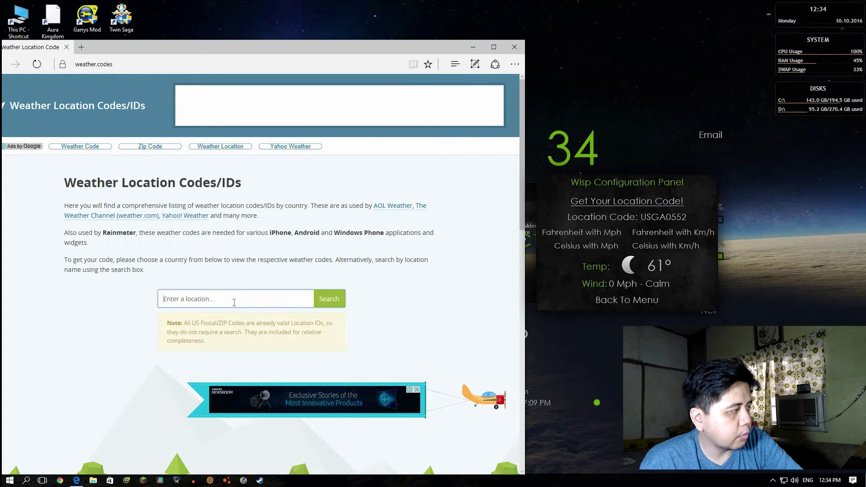
type("ce")
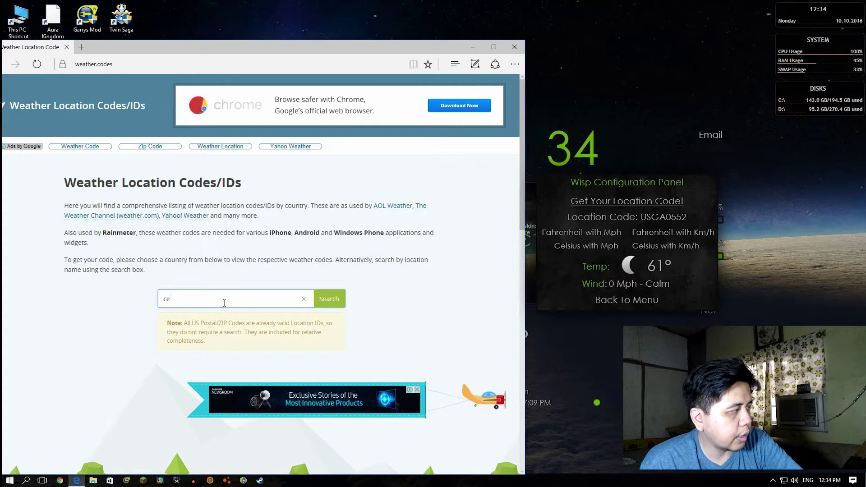
type("bu")
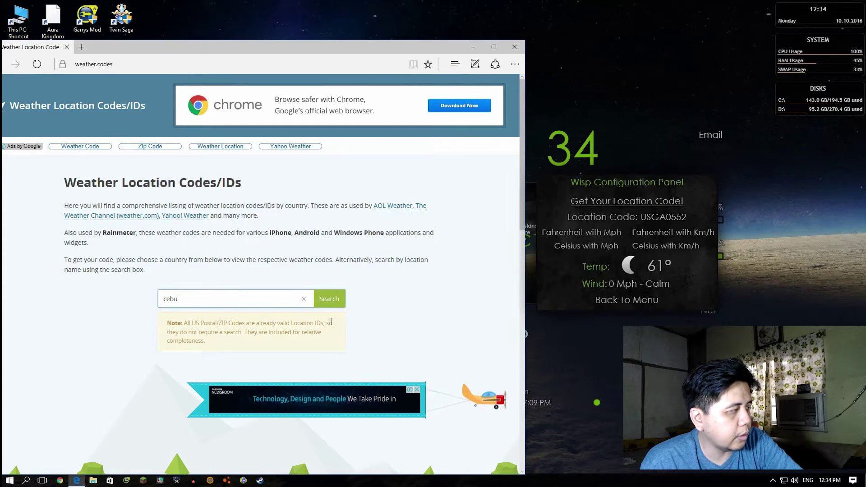
left_click(329, 302)
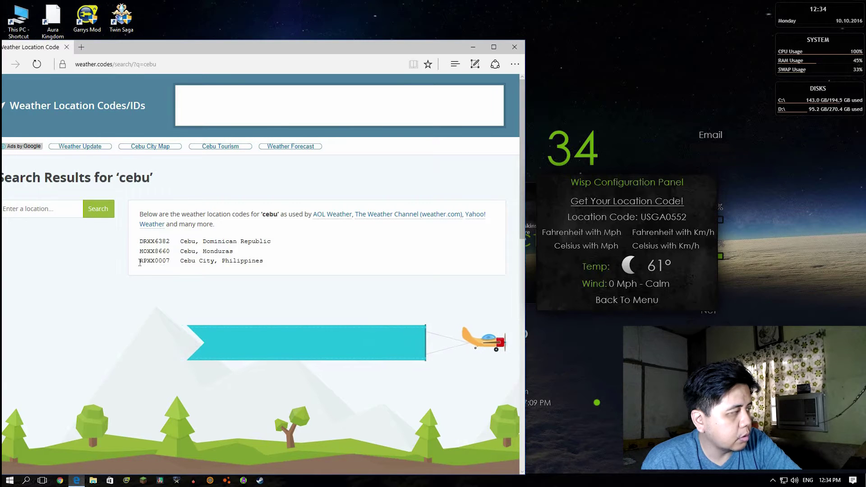
Copy the Cebu City, Philippines location code RPXX0007
double_click(168, 260)
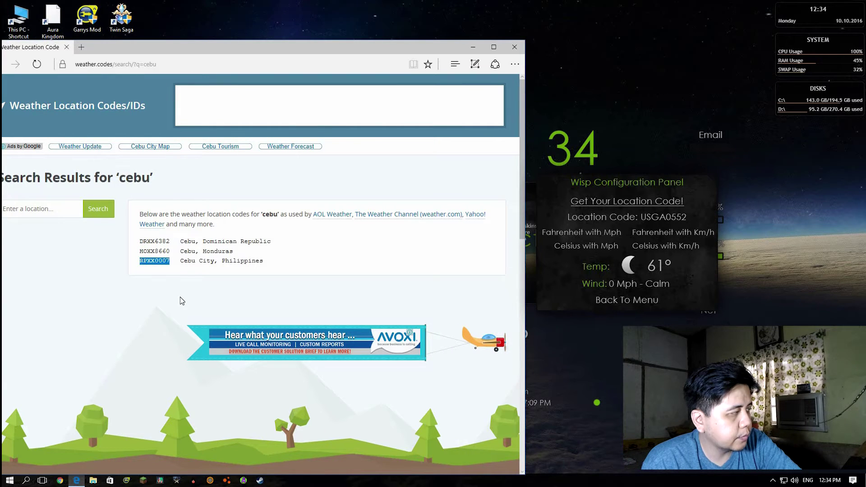
right_click(164, 265)
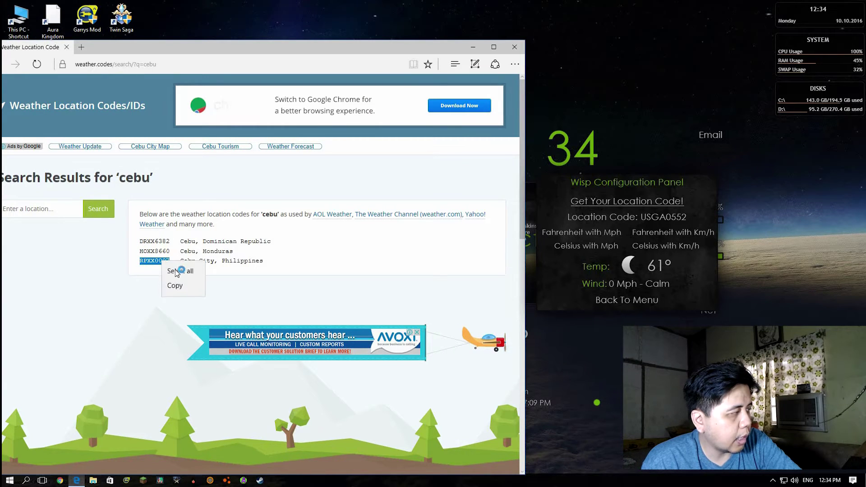
left_click(191, 291)
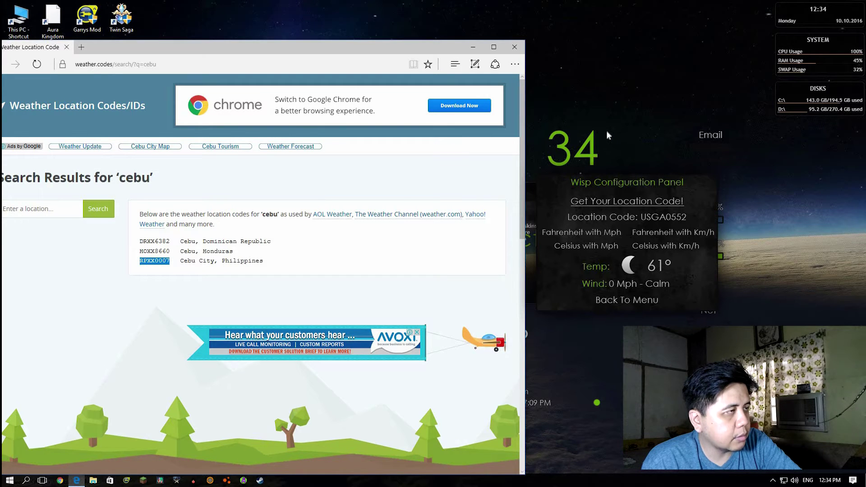
left_click(608, 145)
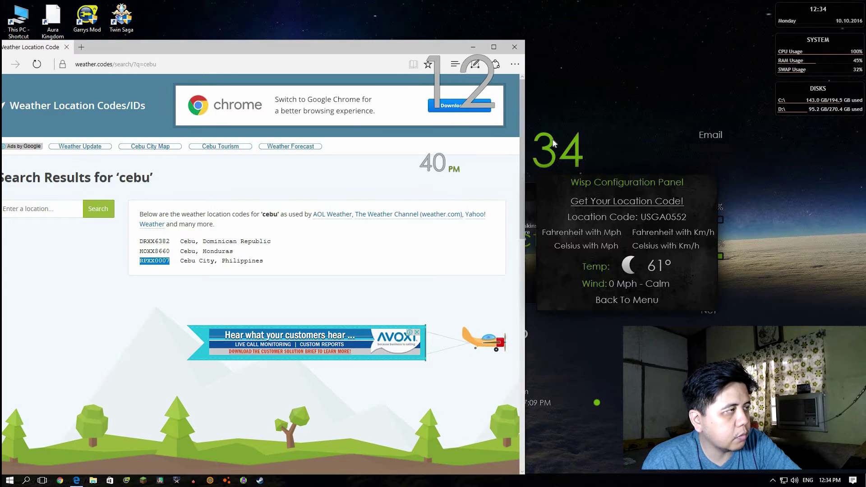
right_click(569, 144)
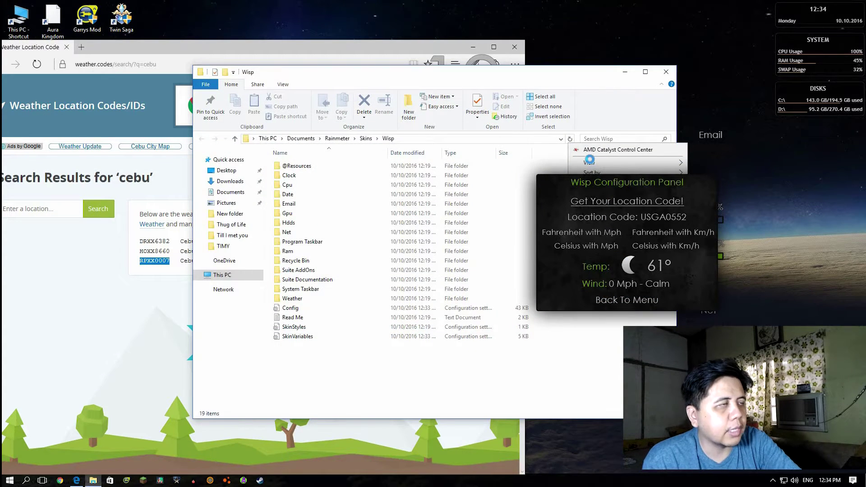
right_click(589, 194)
left_click(592, 138)
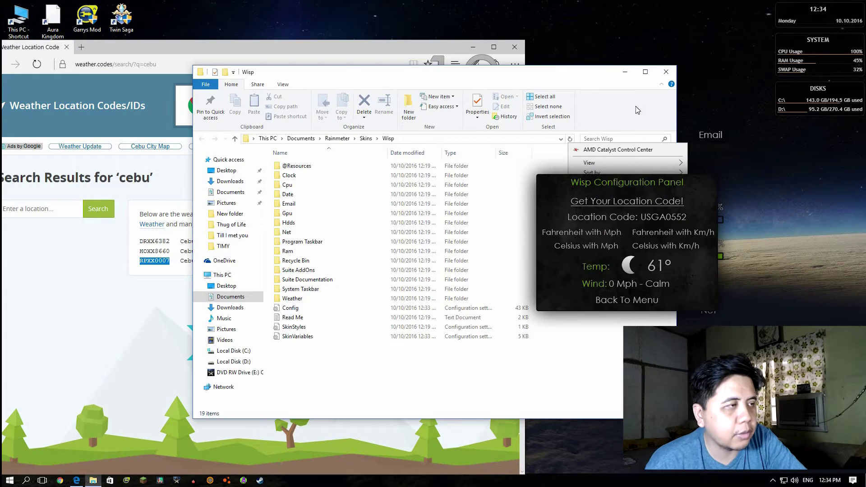
left_click(626, 44)
right_click(638, 44)
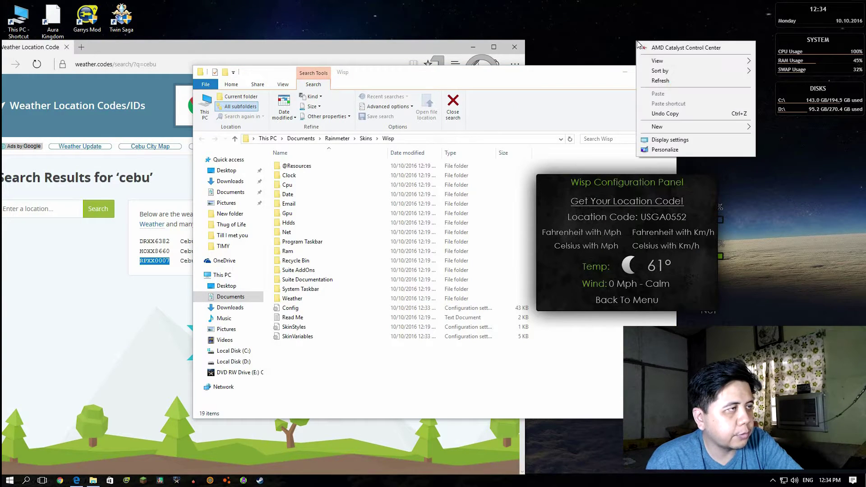
left_click(667, 79)
left_click(667, 73)
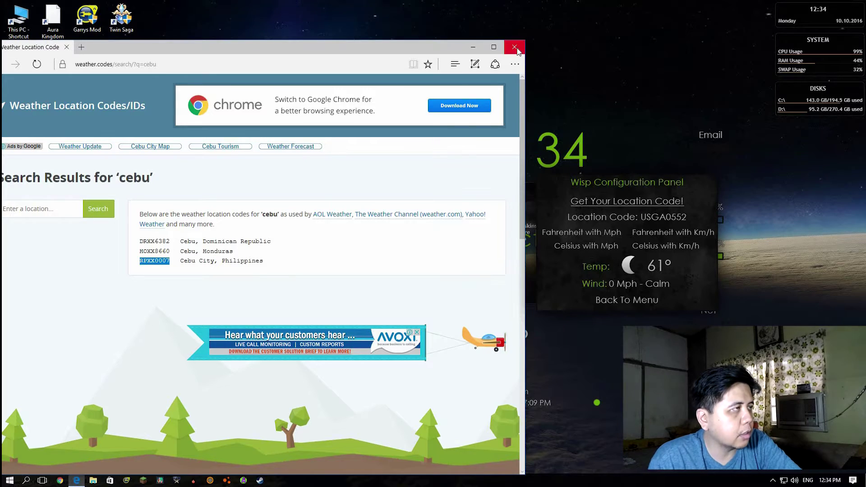
Show the desktop, move the Wisp configuration panel left and refresh the Wisp skin
key("super+d")
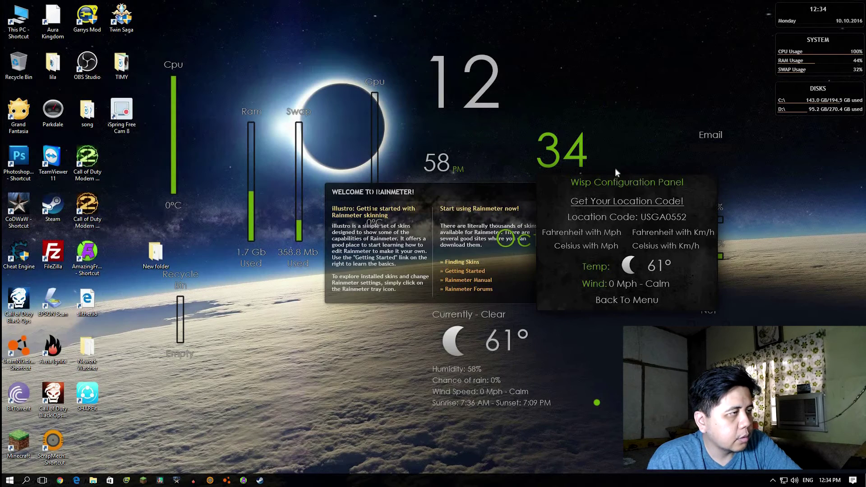
left_click_drag(644, 185, 402, 195)
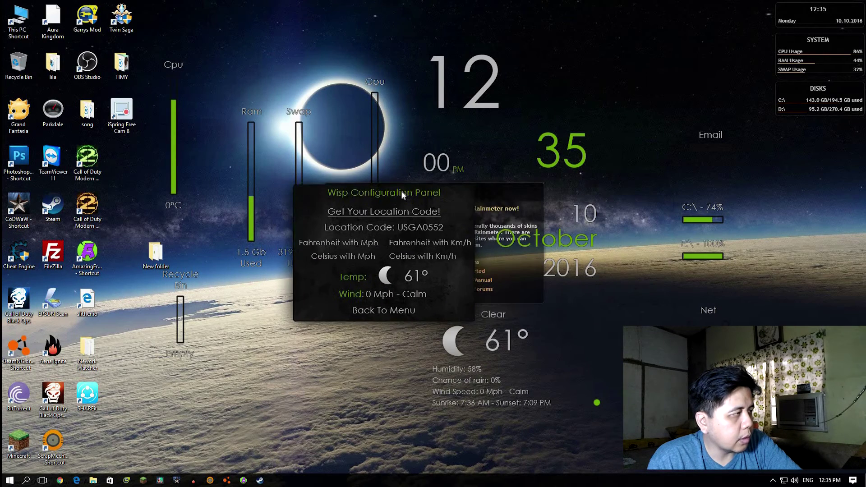
right_click(382, 214)
right_click(282, 233)
left_click(315, 307)
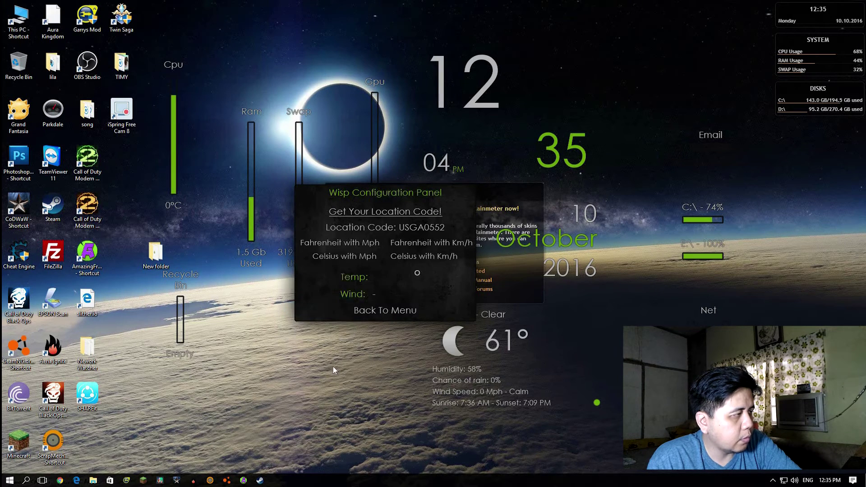
Set the weather location code to RPXX0007 and the units to Celsius with km/h
right_click(408, 231)
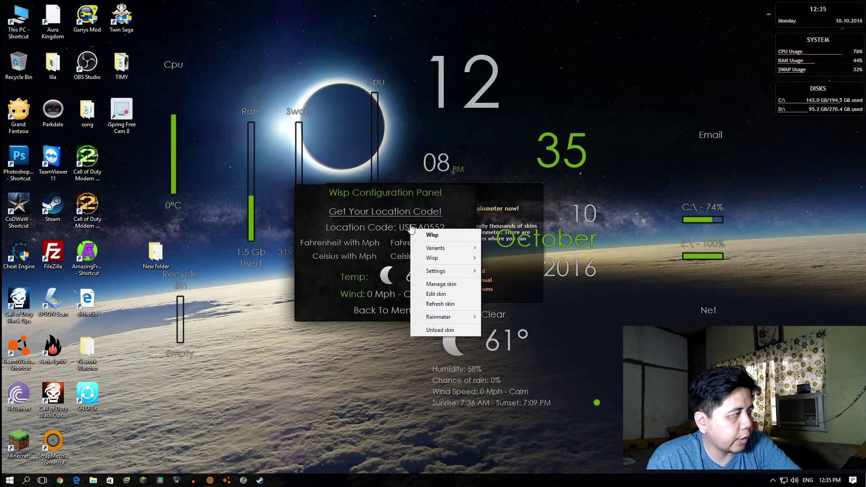
left_click(415, 227)
key("ctrl+v")
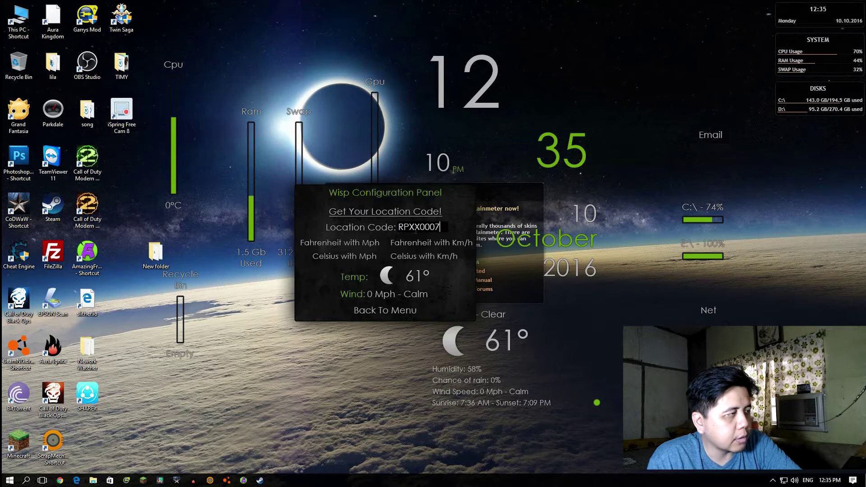
key("Return")
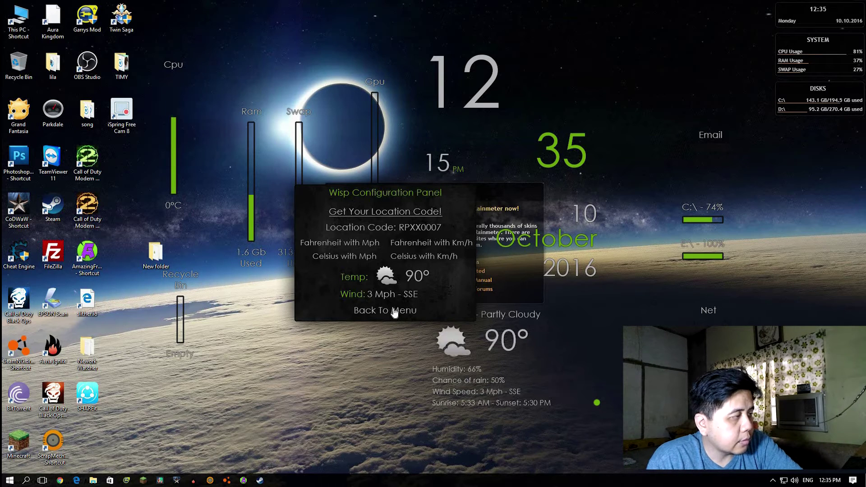
left_click(430, 245)
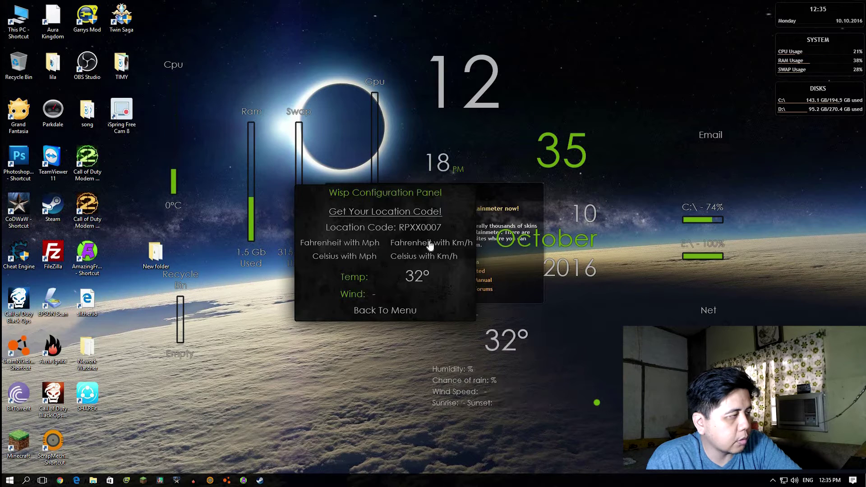
left_click(426, 256)
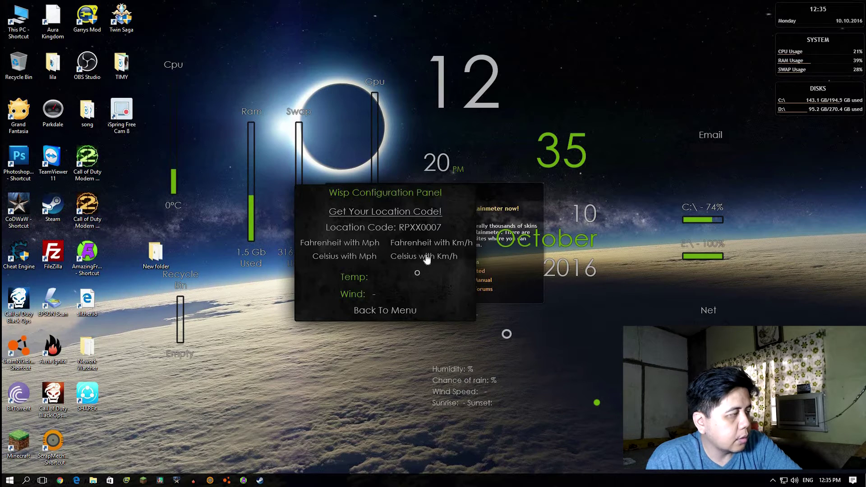
Leave the Wisp configuration panel via Continue and Exit to Wisp
left_click(391, 311)
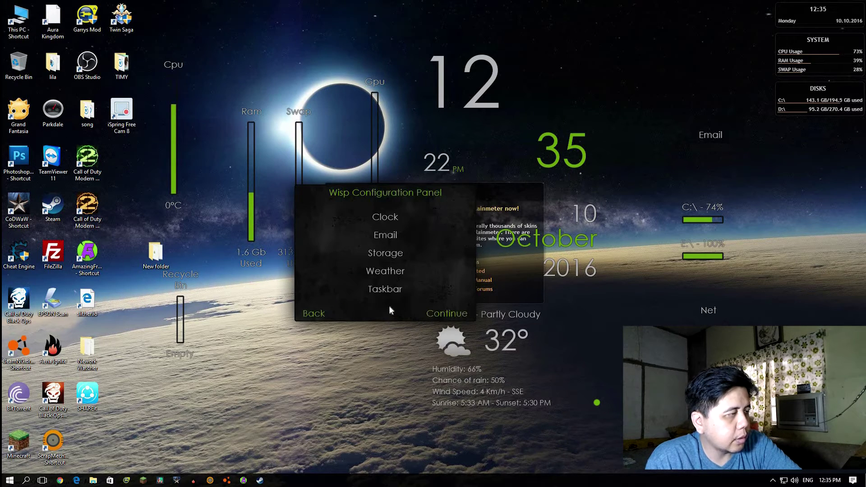
left_click(457, 318)
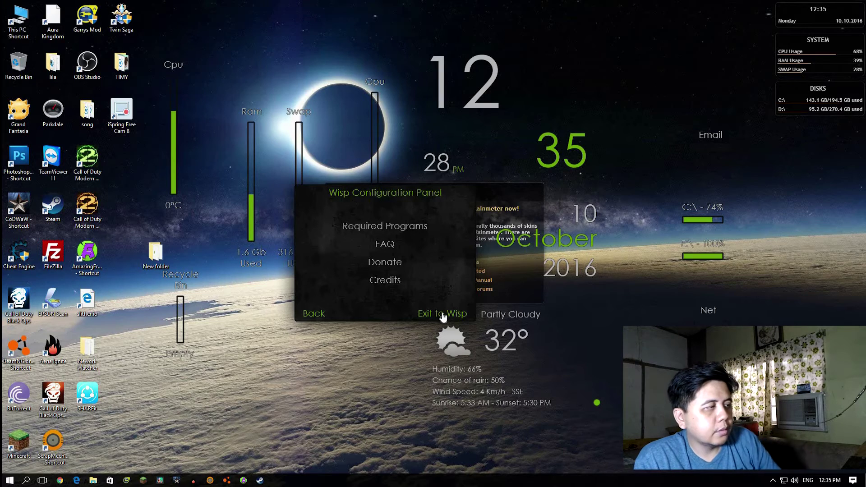
left_click(443, 314)
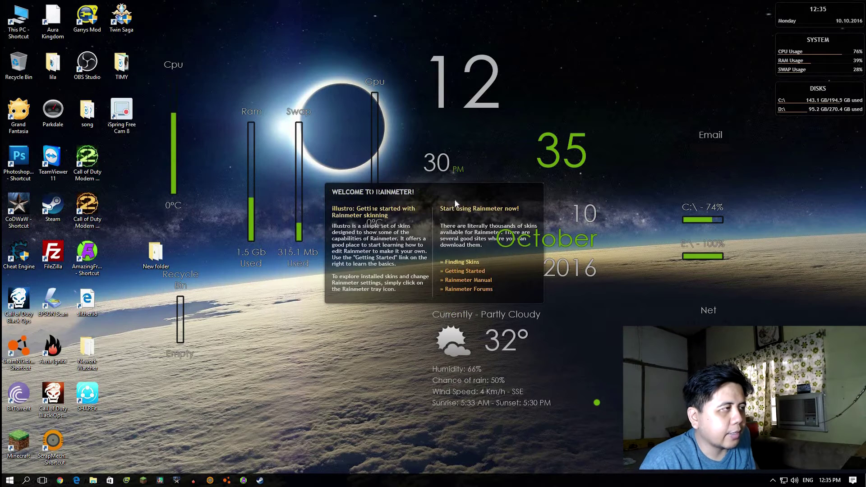
Unload the illustro Welcome to Rainmeter skin from the desktop
right_click(408, 249)
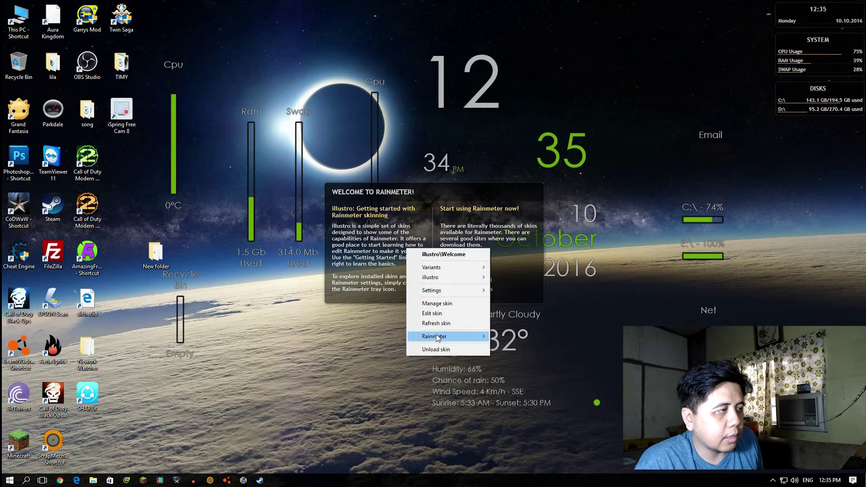
left_click(437, 349)
right_click(437, 348)
left_click(412, 291)
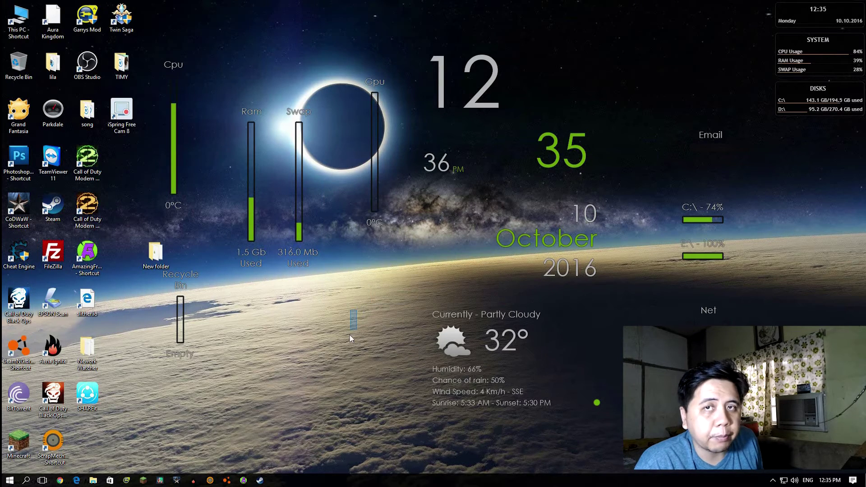
right_click(606, 34)
right_click(580, 24)
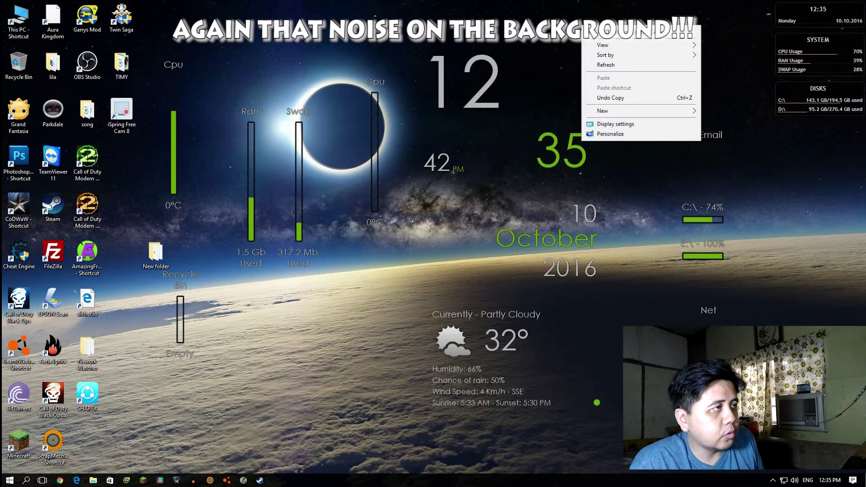
Browse from This PC to Documents\Rainmeter\Skins\Wisp\Suite AddOns
left_click(613, 64)
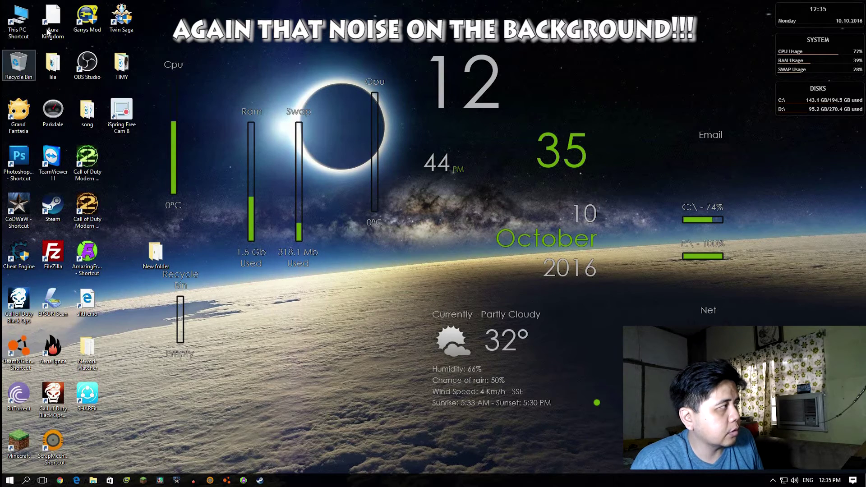
double_click(18, 20)
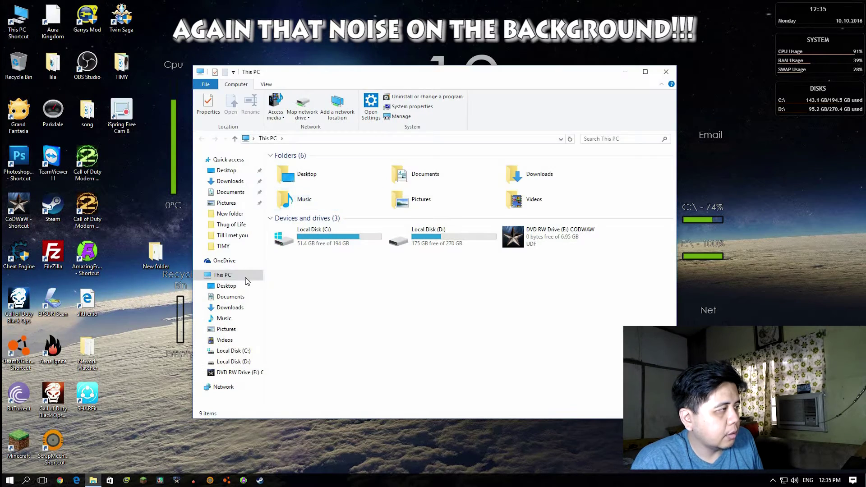
left_click(230, 193)
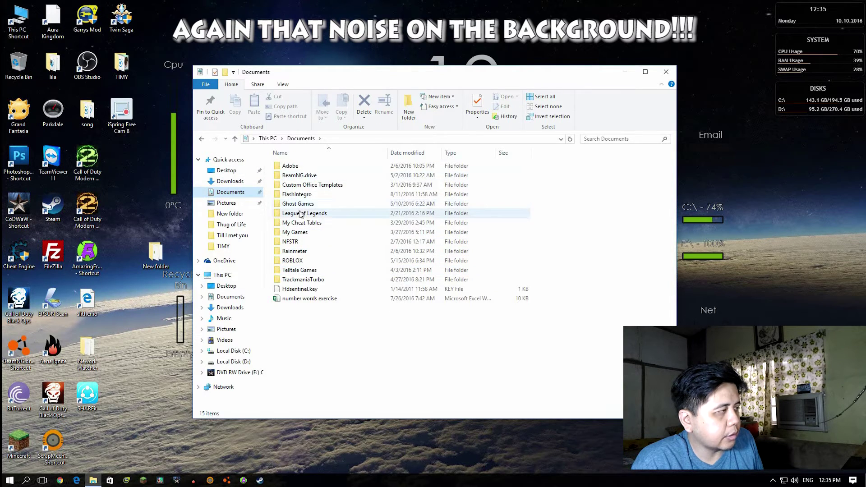
double_click(296, 252)
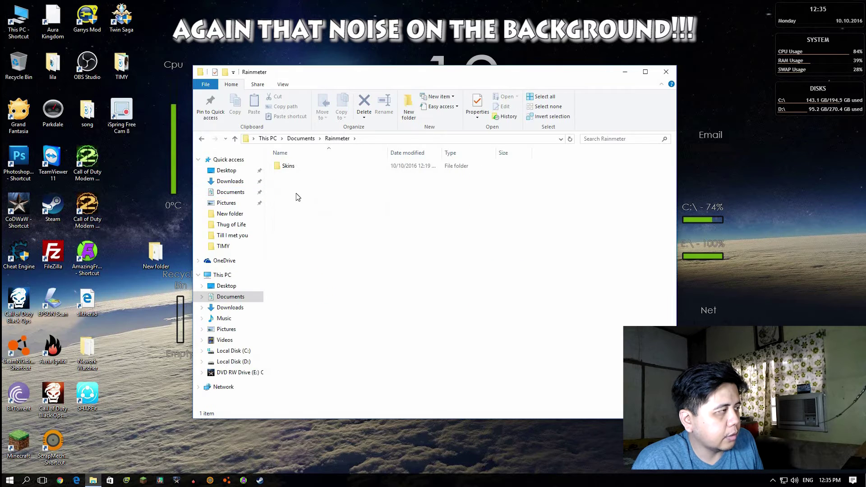
double_click(288, 166)
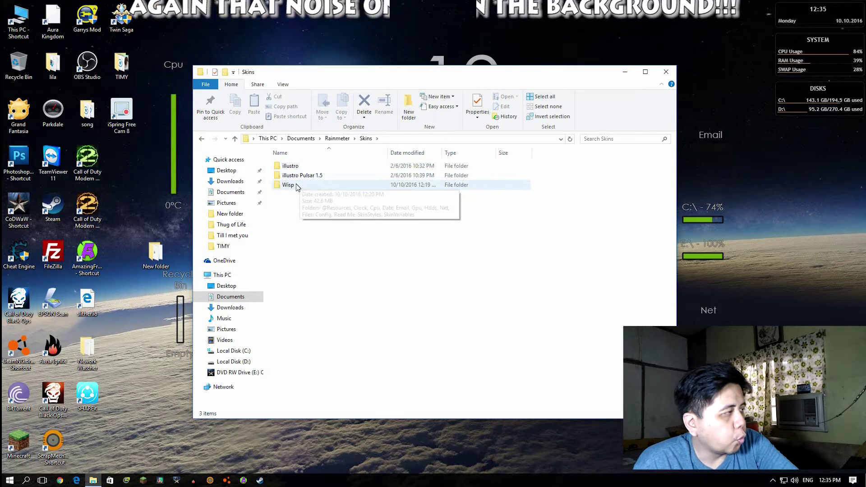
double_click(298, 186)
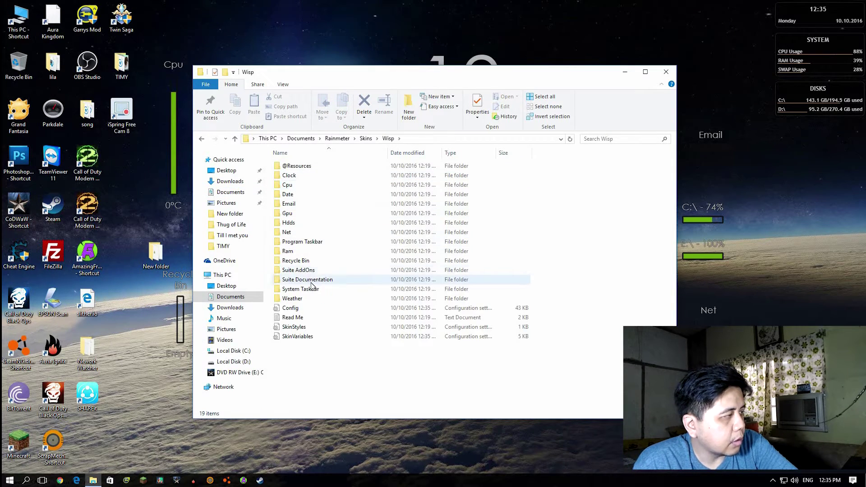
double_click(303, 271)
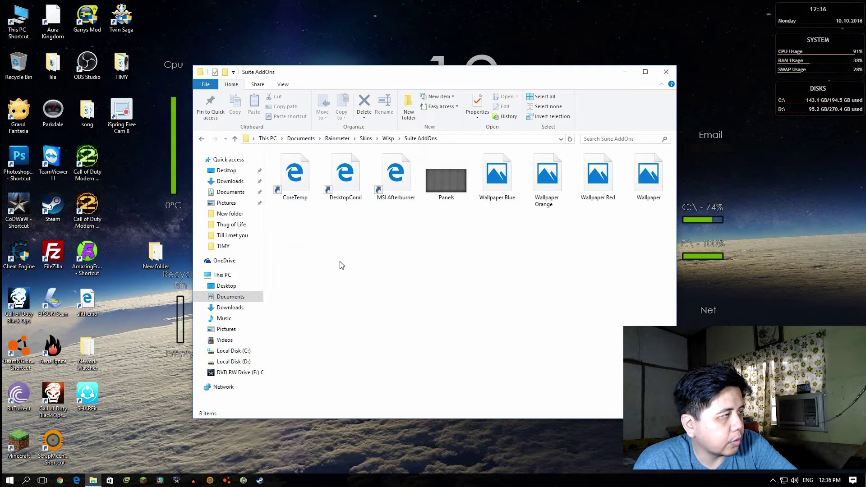
Set the Wallpaper image as the desktop background
mouse_move(457, 72)
left_mouse_down()
mouse_move(398, 277)
mouse_move(446, 117)
mouse_move(446, 85)
left_mouse_up()
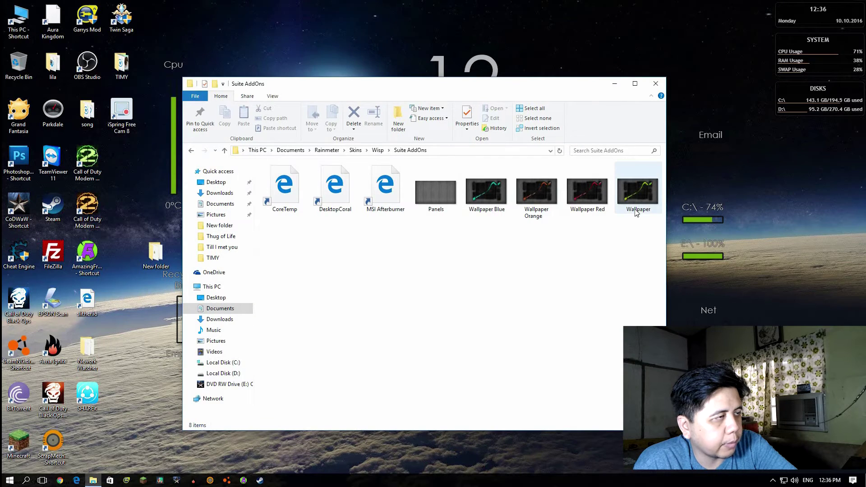
left_click(637, 194)
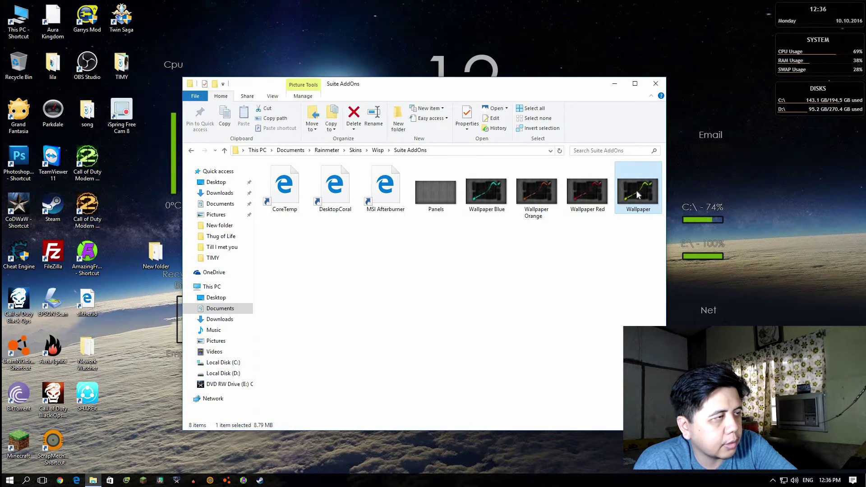
right_click(637, 194)
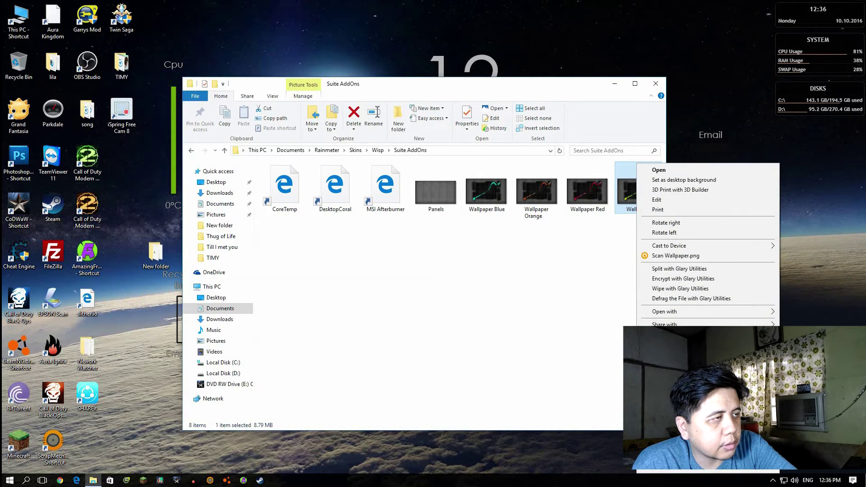
mouse_move(691, 323)
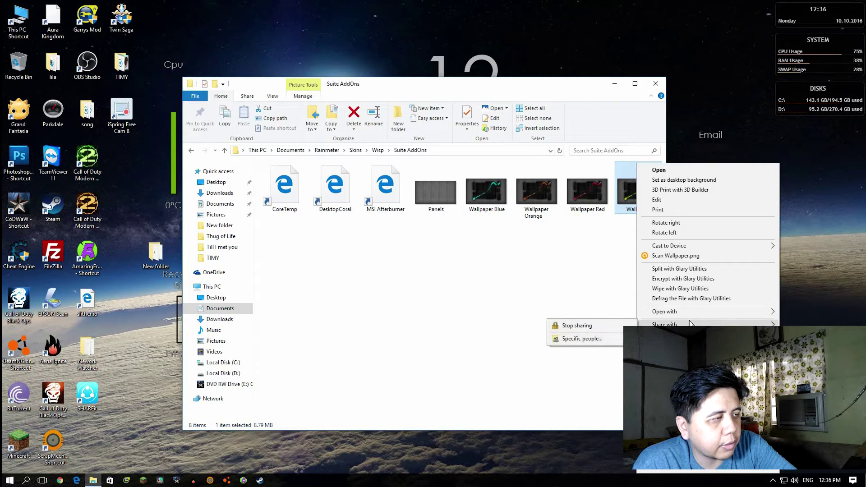
left_click(695, 181)
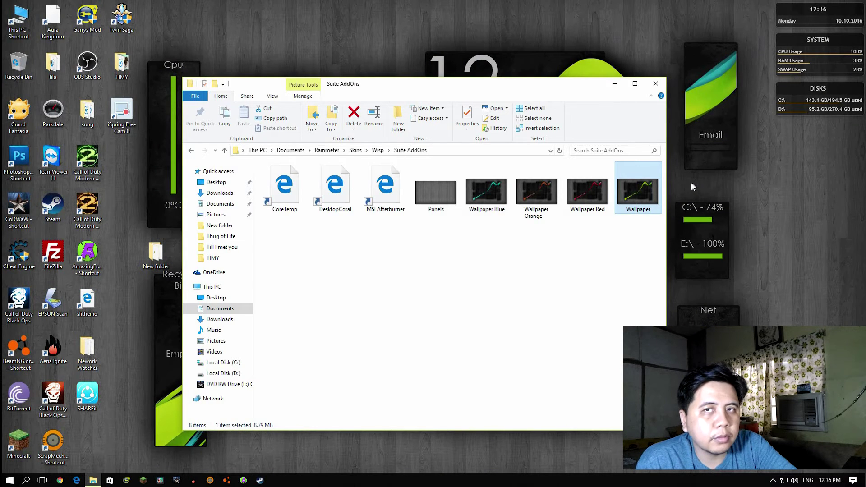
Close the Suite AddOns window and place the New folder icon beside the Call of Duty shortcuts
left_click(656, 83)
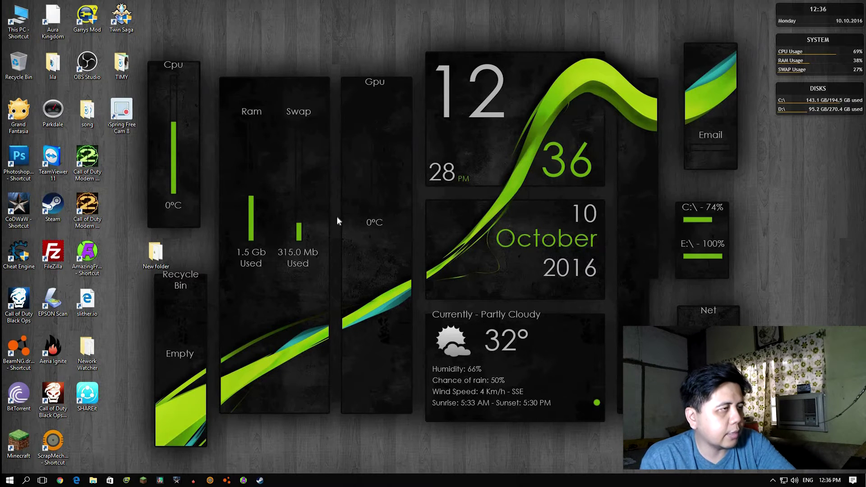
left_click_drag(150, 270, 115, 163)
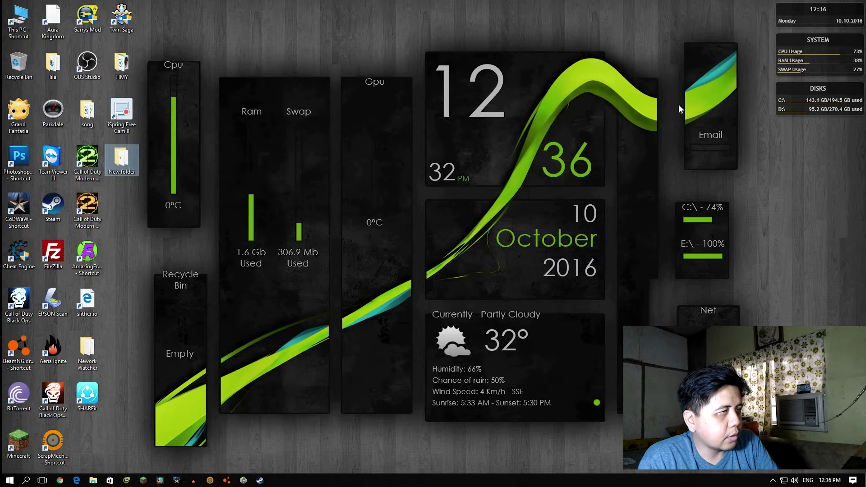
left_click(704, 223)
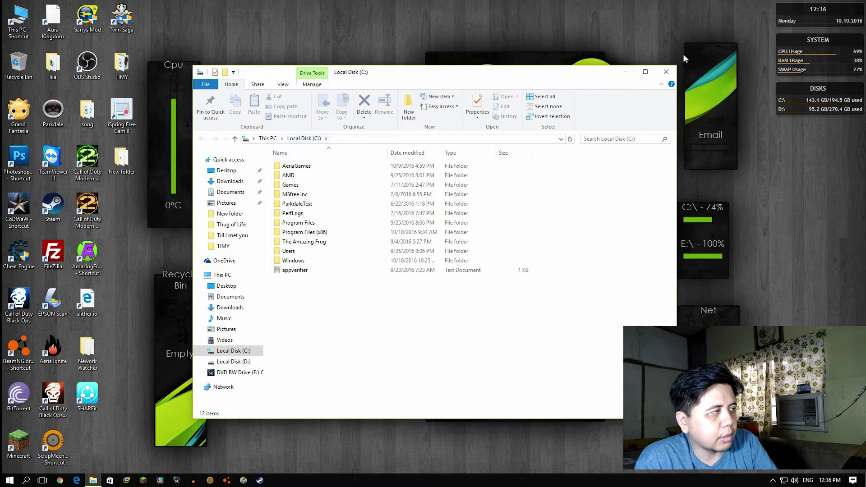
left_click(666, 72)
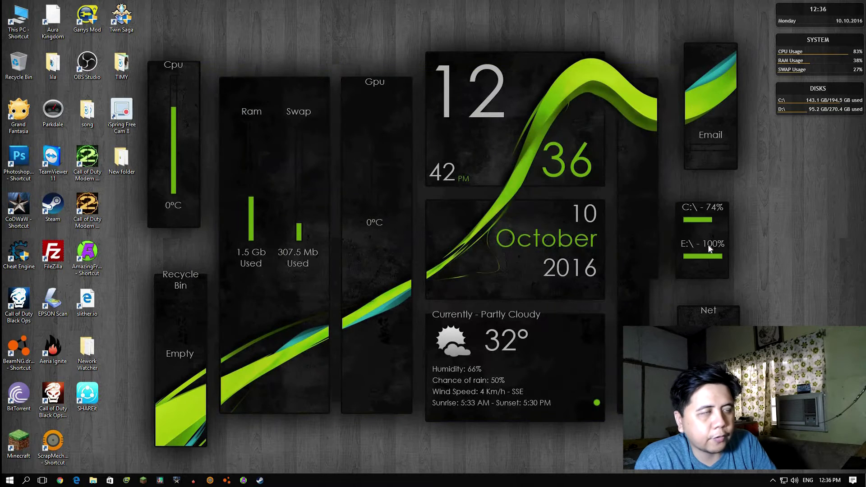
left_click(709, 261)
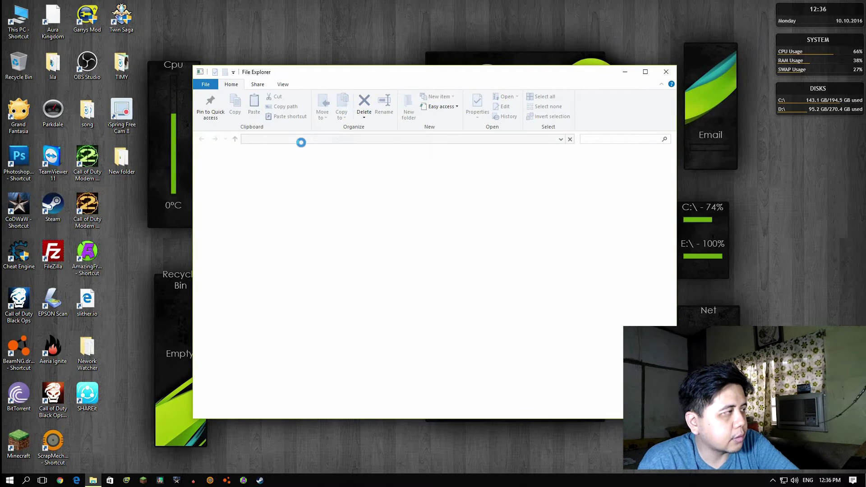
left_click(671, 72)
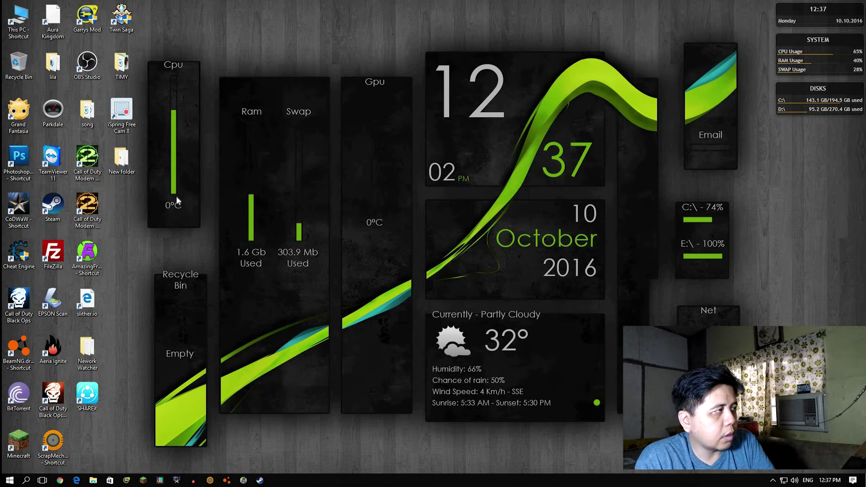
Run Core-Temp-setup from New folder and start its setup wizard
double_click(121, 160)
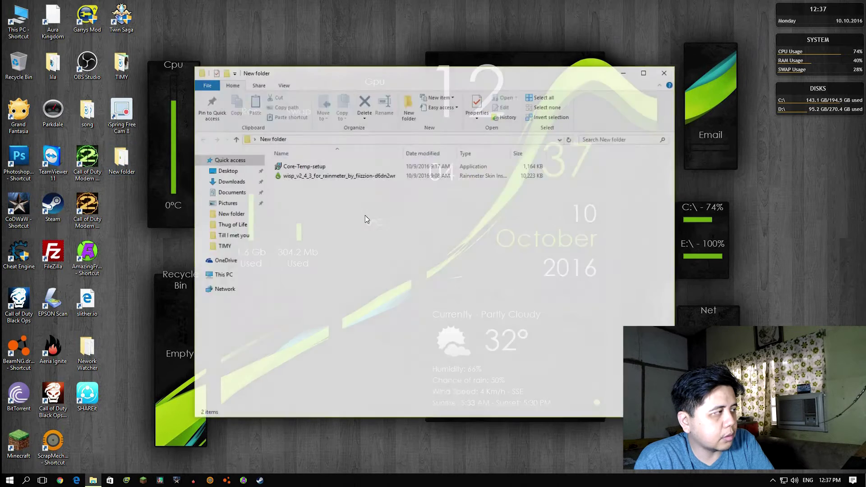
left_click(299, 168)
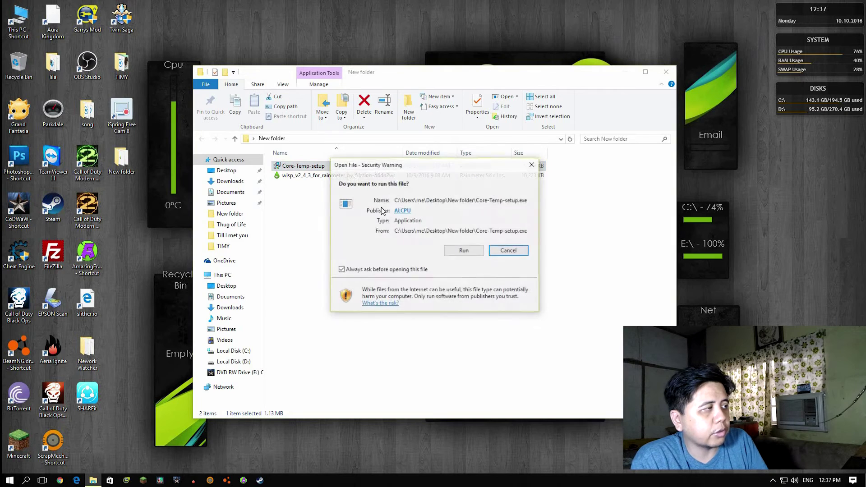
left_click(469, 253)
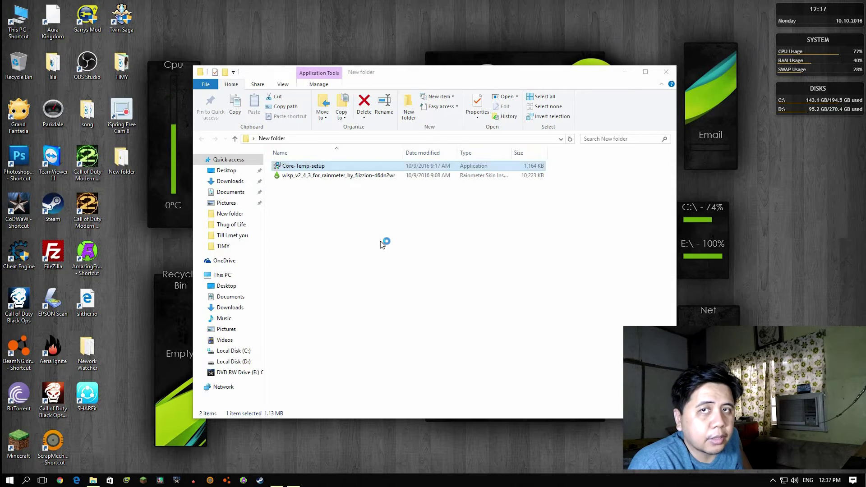
left_click(486, 313)
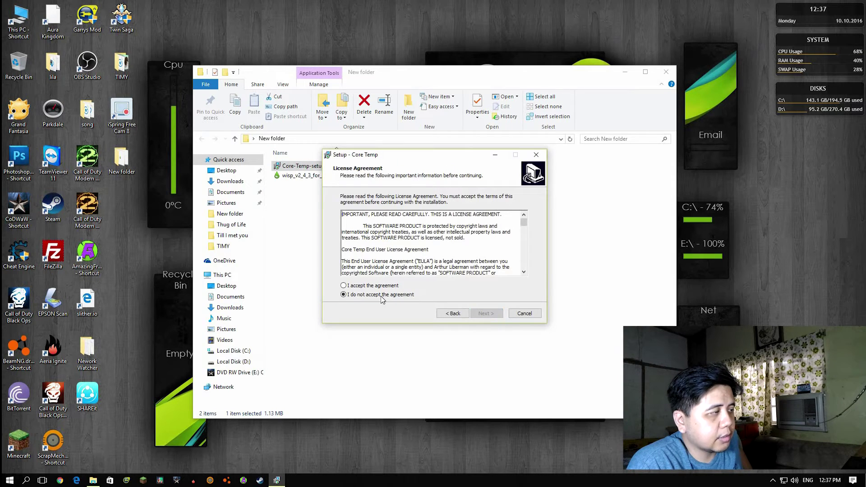
Accept the licence, install into C:\Program Files\Core Temp and launch Core Temp
left_click(356, 286)
left_click(486, 314)
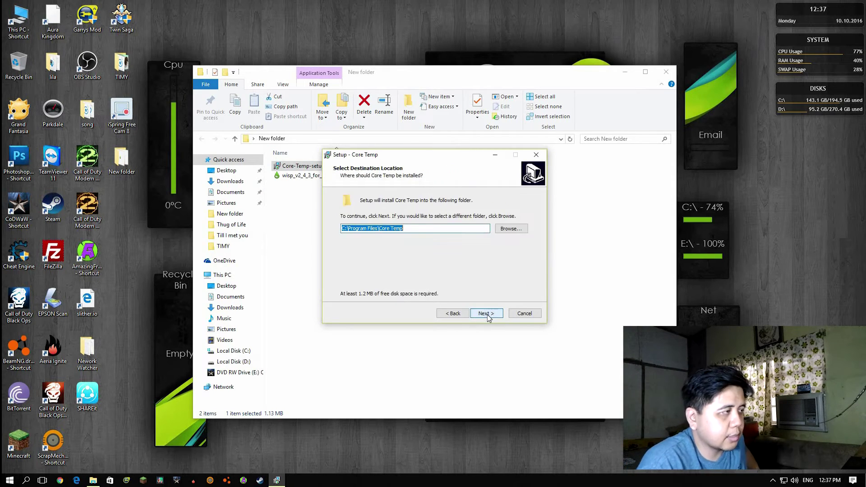
left_click(487, 314)
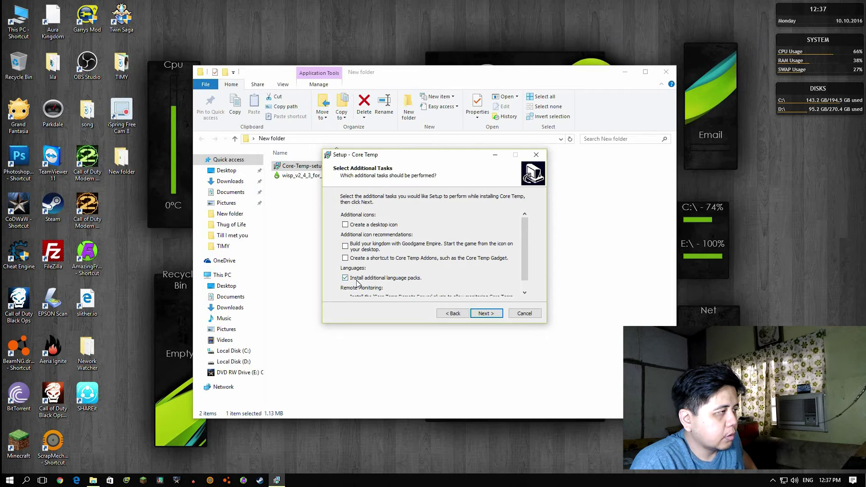
scroll(477, 259, "down", 2)
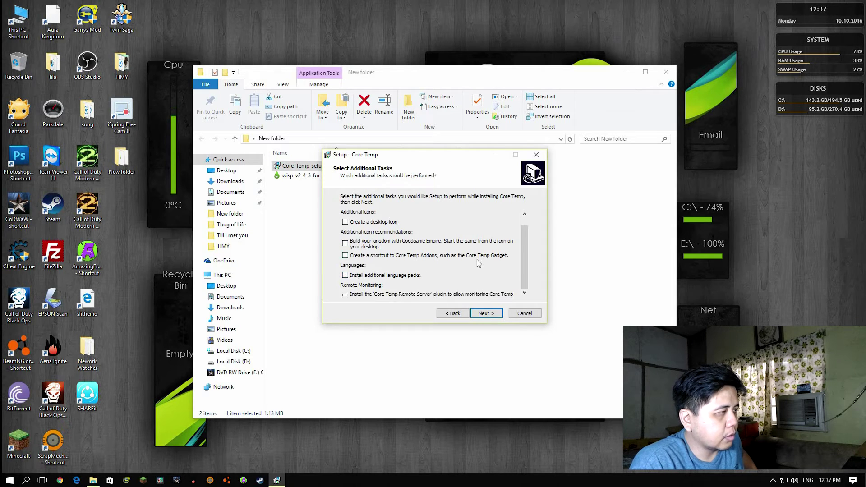
left_click(482, 315)
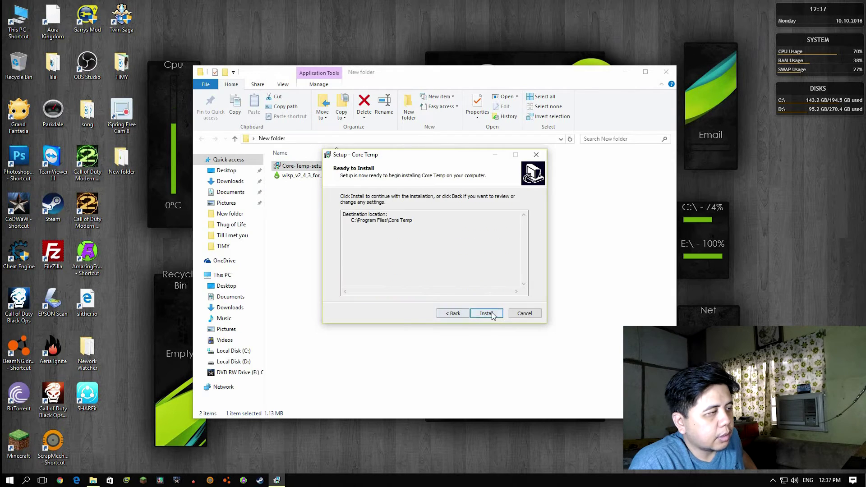
left_click(489, 314)
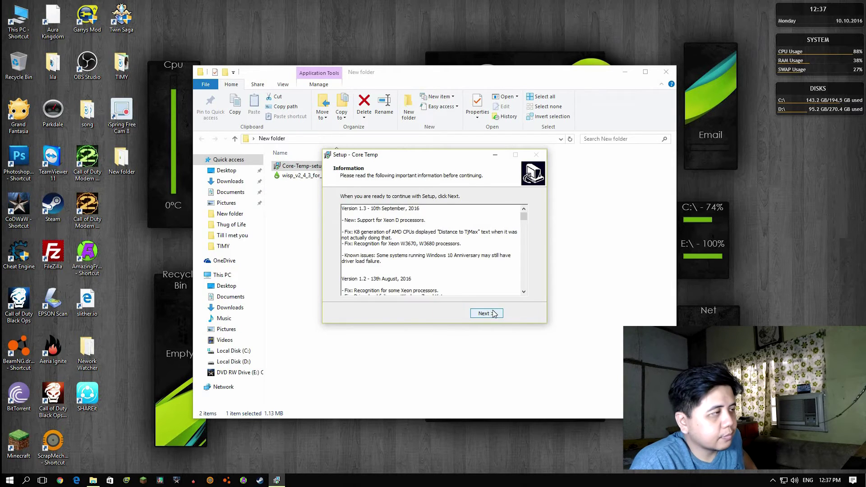
left_click(489, 313)
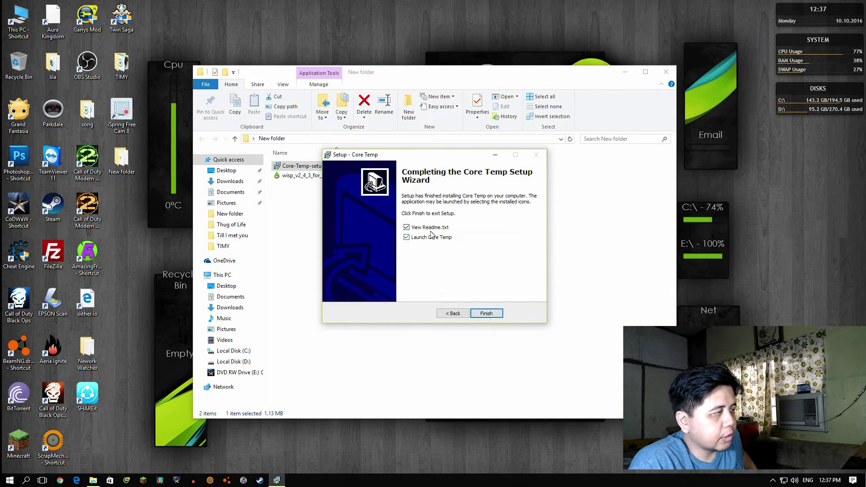
left_click(475, 314)
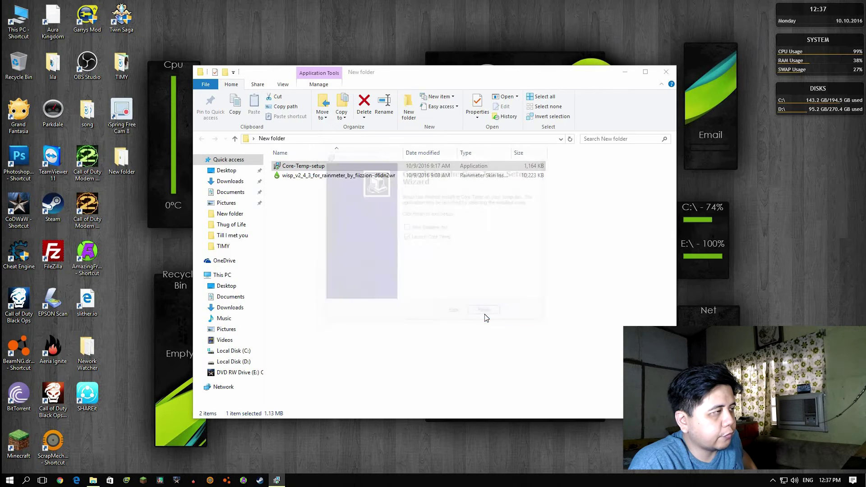
Close the New folder and Core Temp windows, then unload illustro Clock, System and Disks
left_click(666, 72)
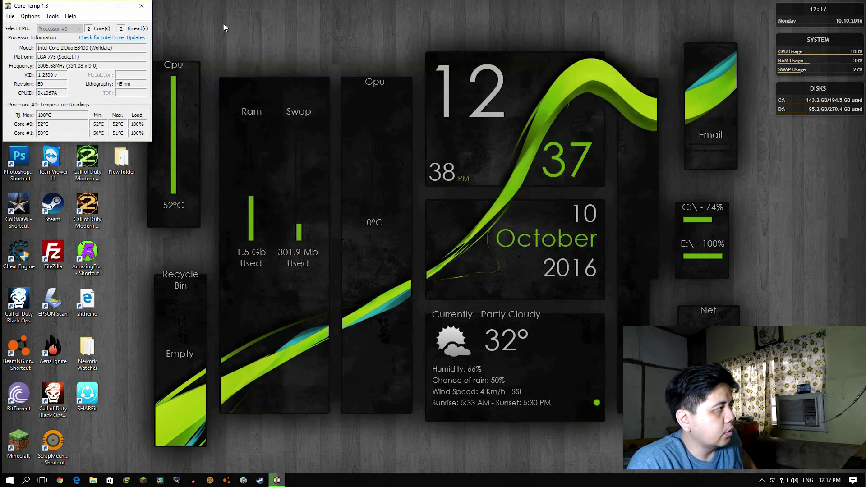
left_click(101, 6)
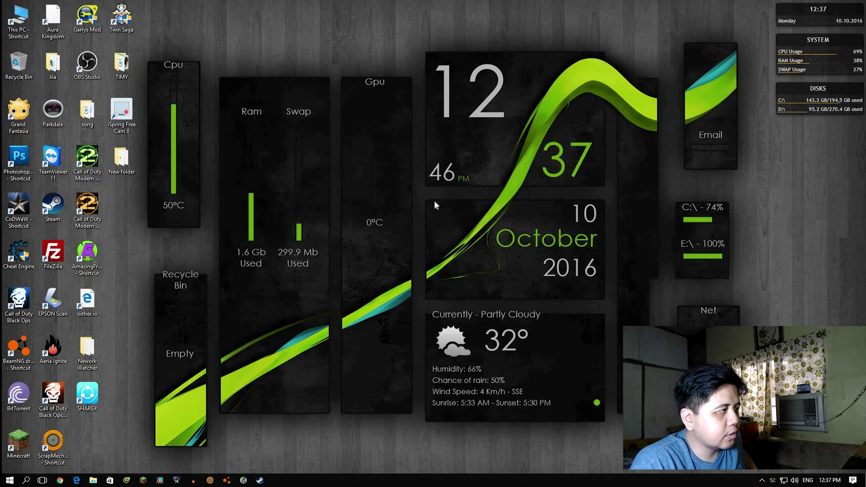
right_click(802, 14)
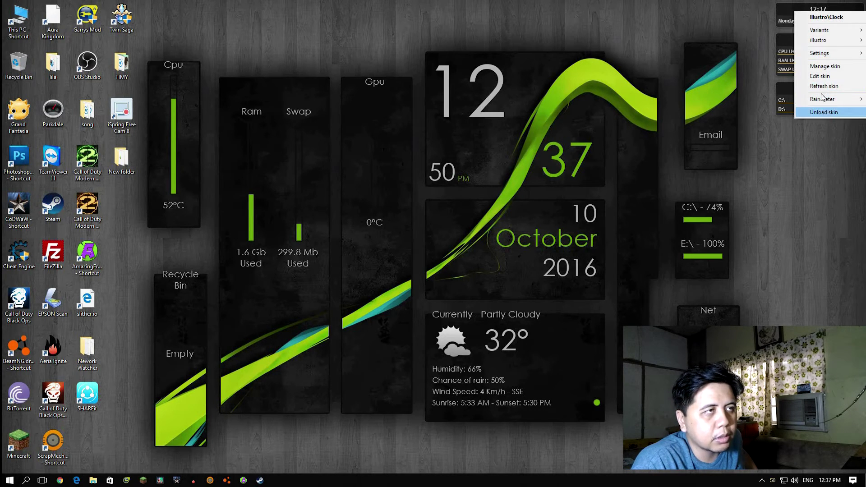
left_click(824, 112)
right_click(799, 42)
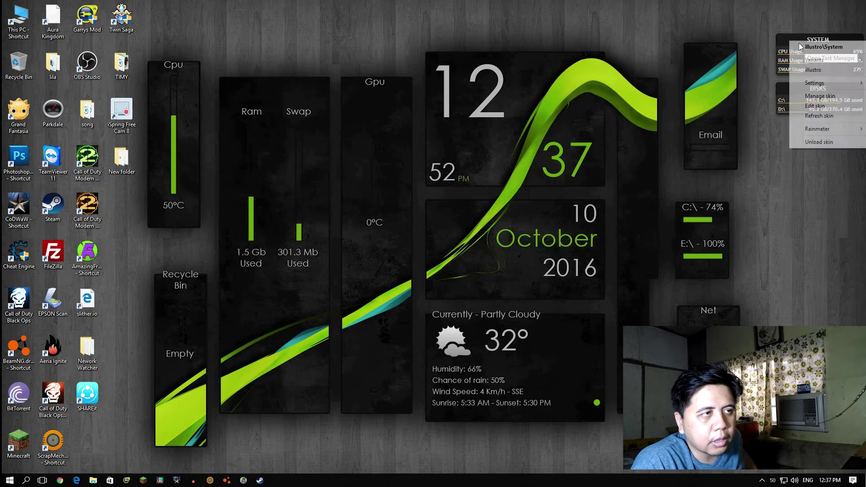
left_click(818, 142)
right_click(798, 93)
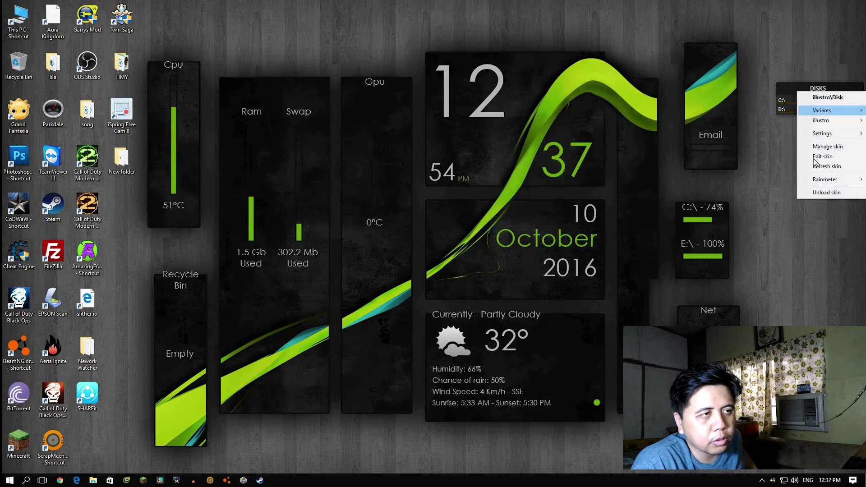
left_click(824, 192)
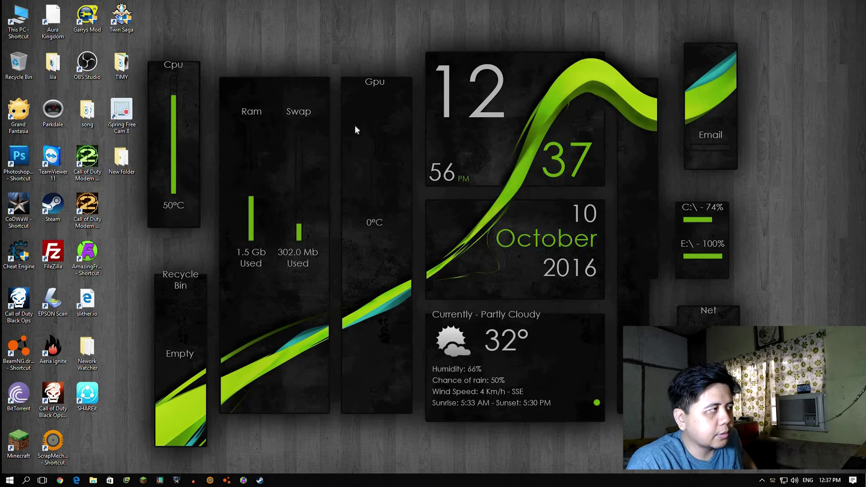